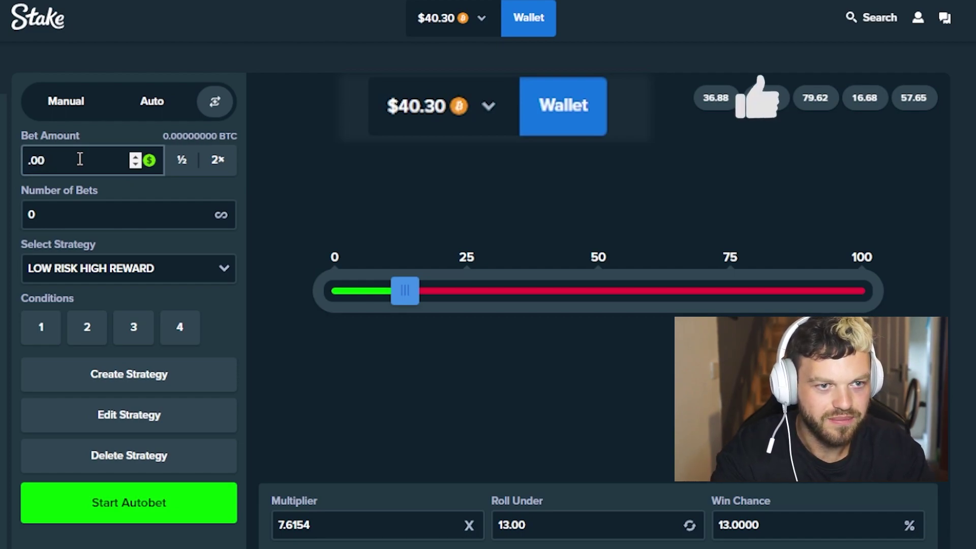
# Set the dice target to roll under 34.00 for a 34% win chance and 2.9118 multiplier
pyautogui.moveTo(404, 292); pyautogui.dragTo(504, 303)
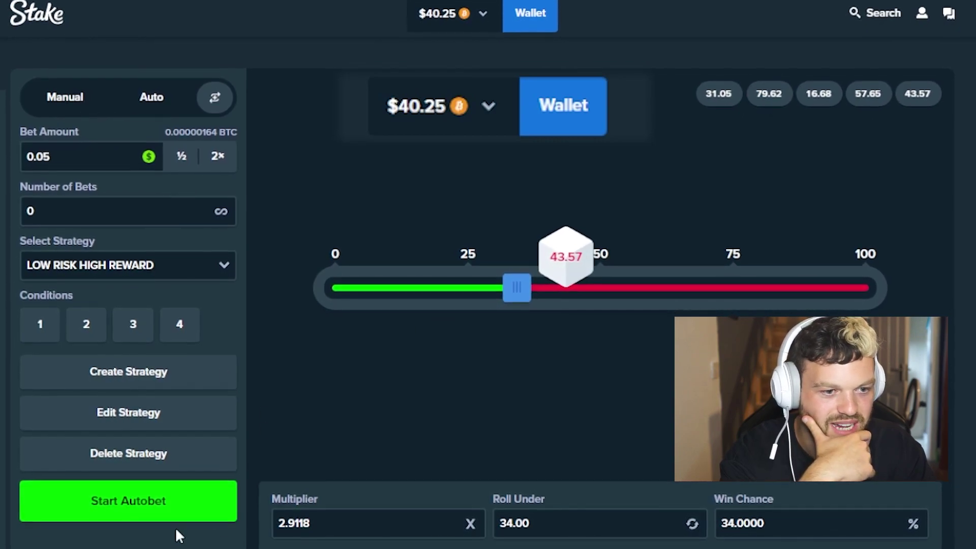
# Run the autobet until the balance reaches $215.28, then reselect the bet amount to reset it to 0.05
pyautogui.click(143, 509)
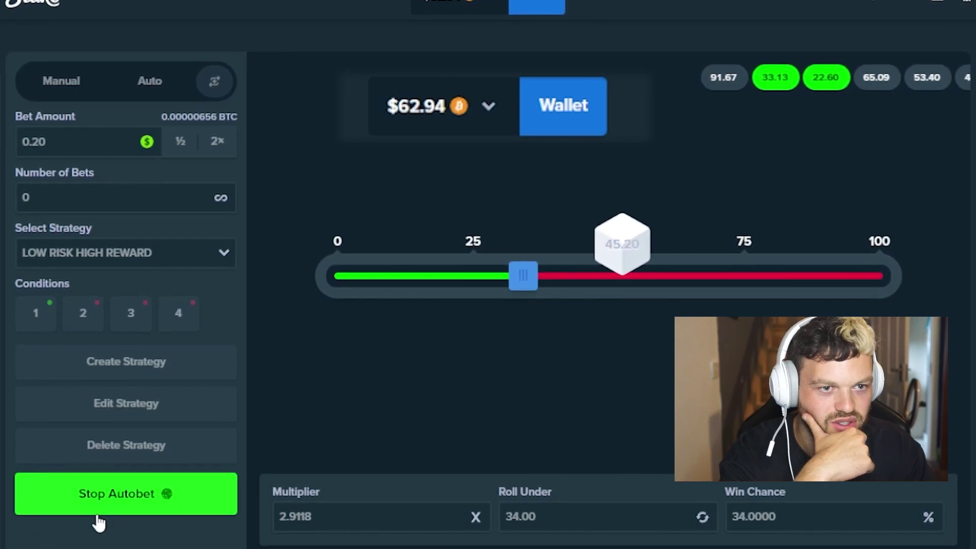
pyautogui.click(127, 494)
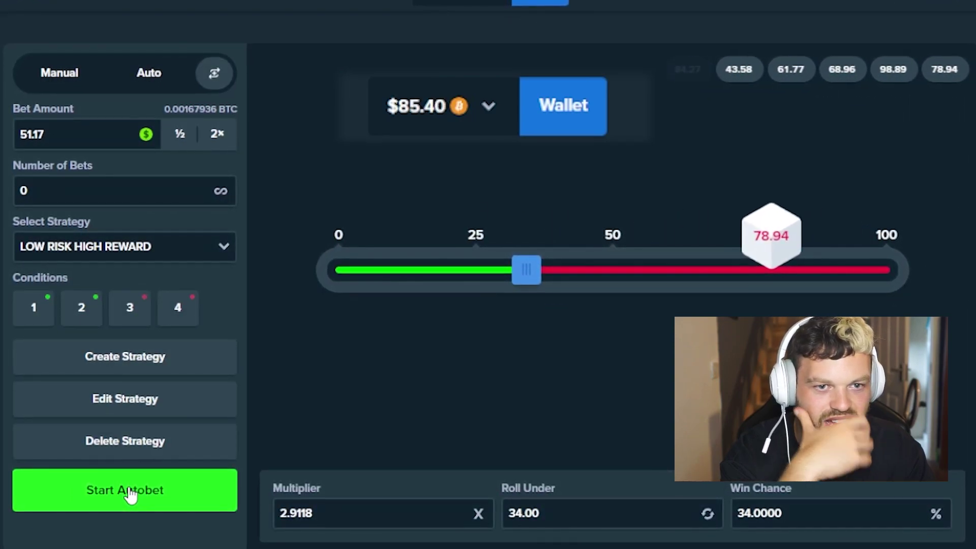
pyautogui.click(130, 492)
pyautogui.click(130, 493)
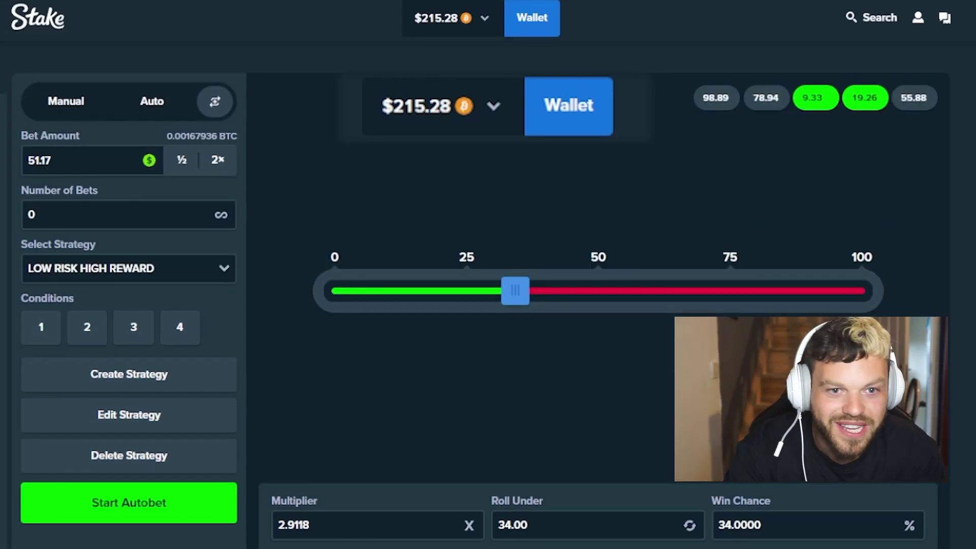
pyautogui.tripleClick(58, 154)
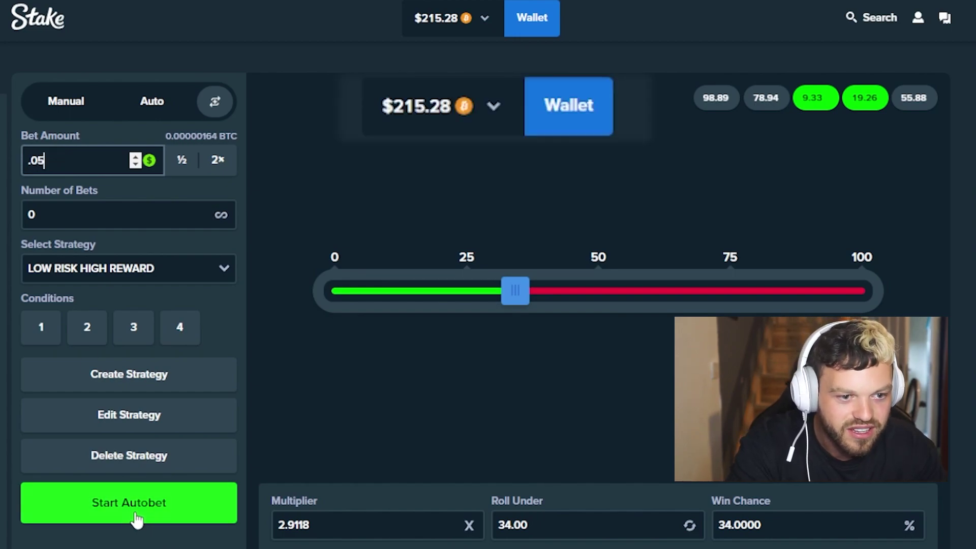
pyautogui.click(8, 546)
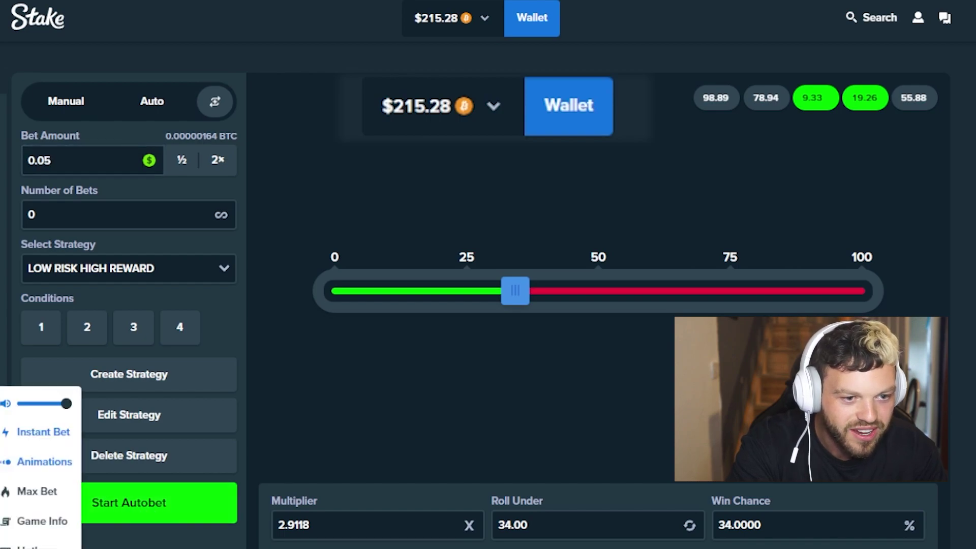
# Run the 0.05 autobet, stopping and restarting it as the balance climbs to $298.41
pyautogui.click(153, 516)
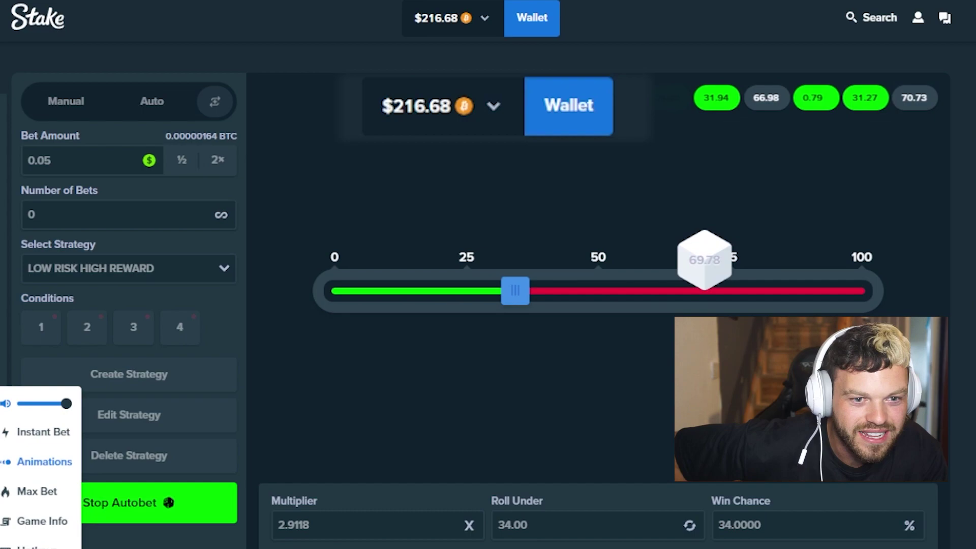
pyautogui.click(141, 511)
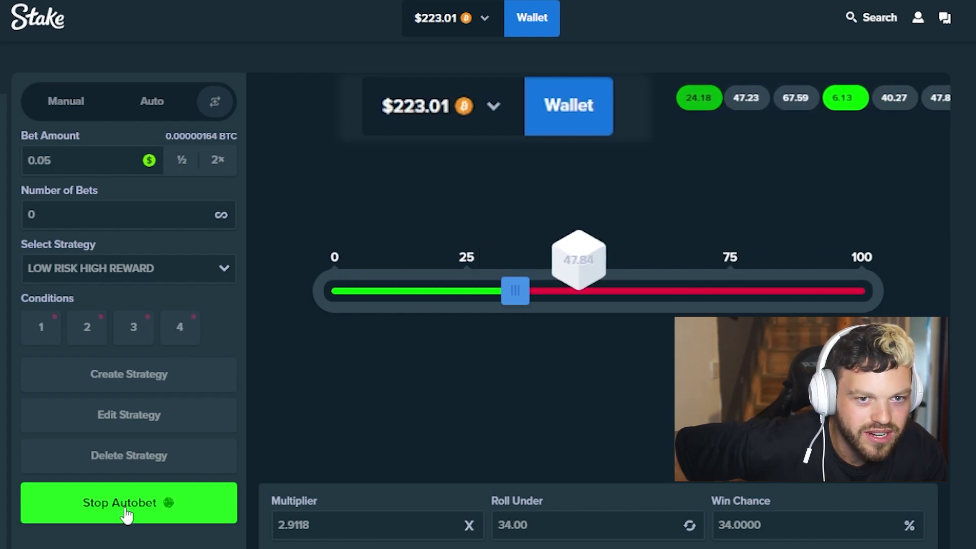
pyautogui.click(126, 513)
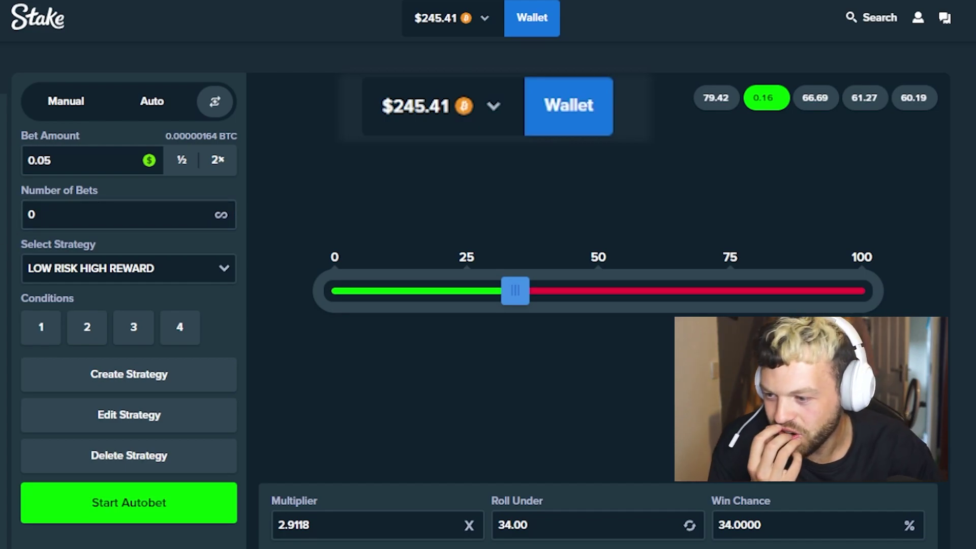
pyautogui.click(107, 506)
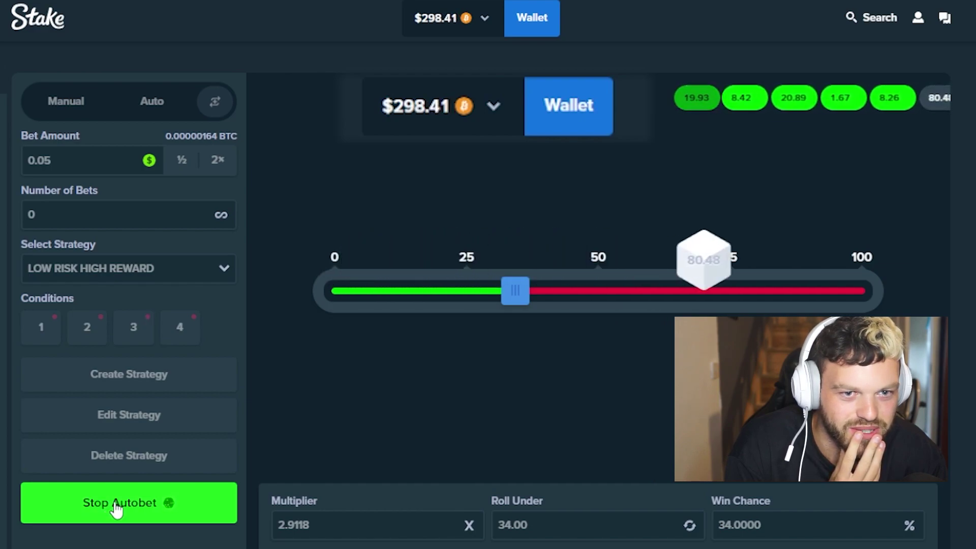
# Stop the autobet at a $479.36 balance and retype the bet amount as 0.0
pyautogui.click(116, 508)
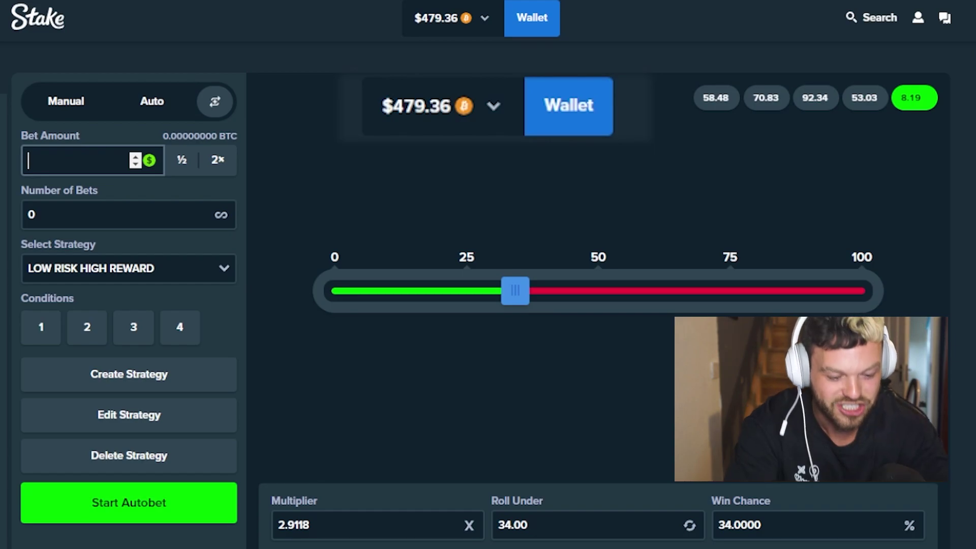
pyautogui.write('0')
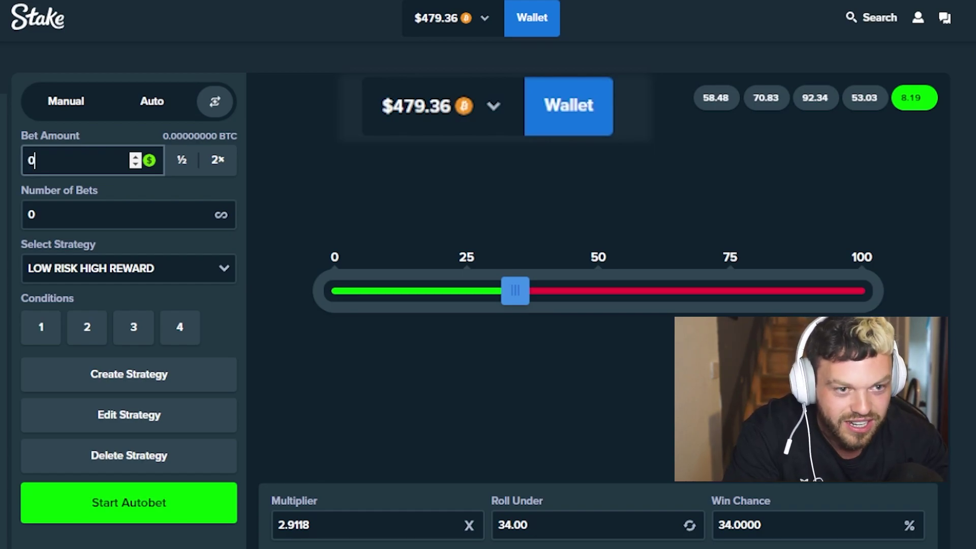
pyautogui.write('.0')
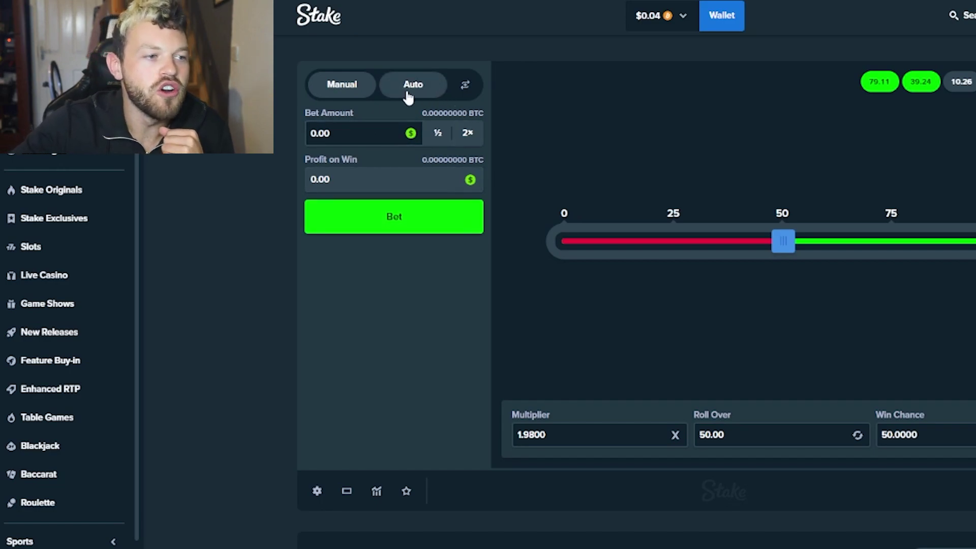
# Create a new autobet strategy named 'high risk' and expand its first condition for editing
pyautogui.click(466, 85)
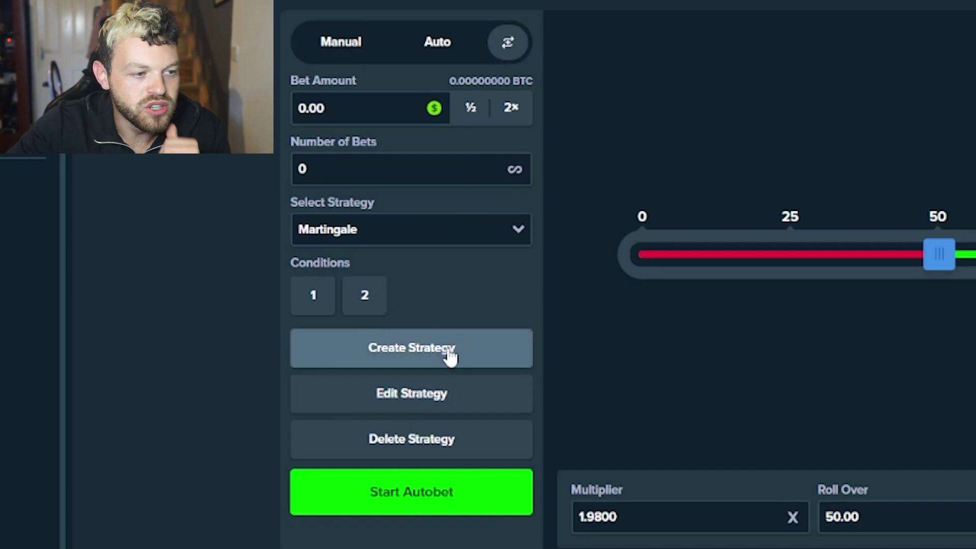
pyautogui.click(449, 355)
pyautogui.click(655, 319)
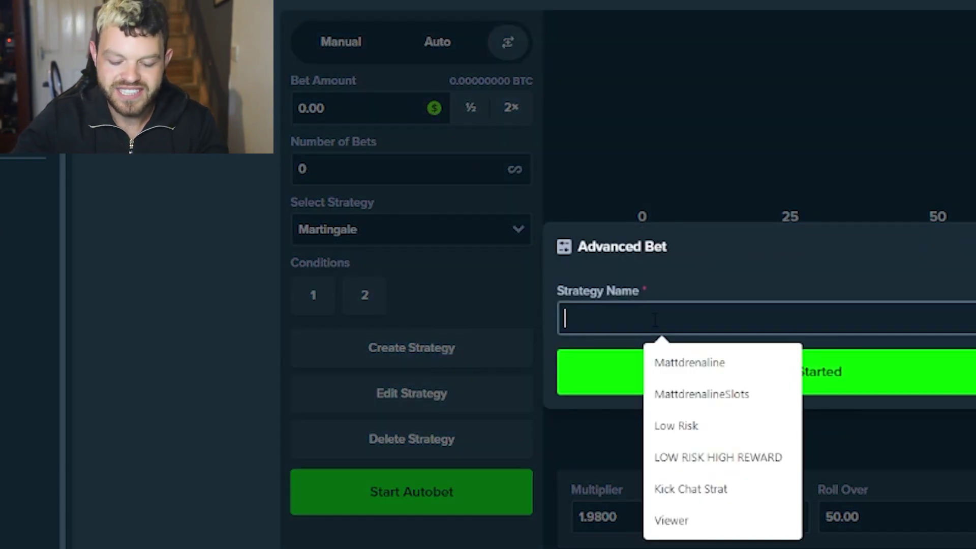
pyautogui.write('high risk')
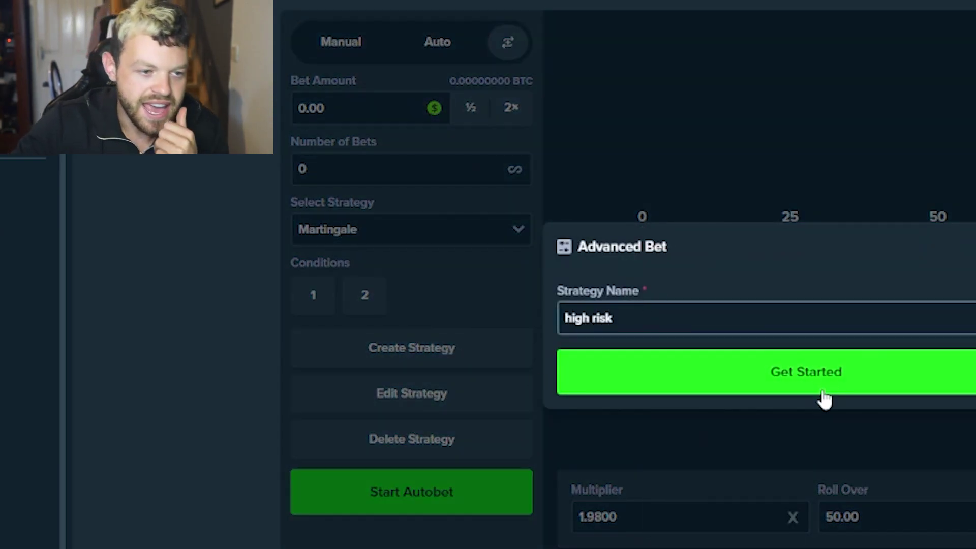
pyautogui.click(823, 387)
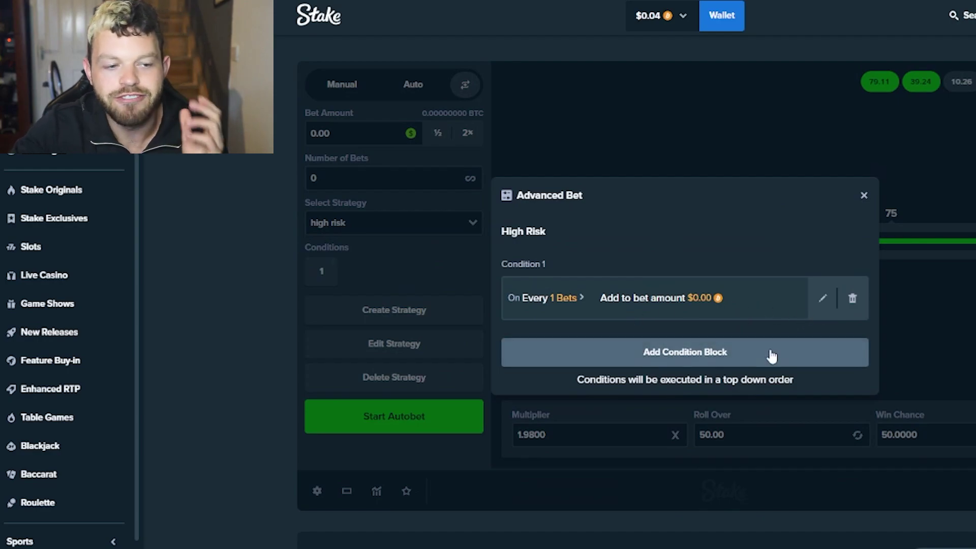
pyautogui.click(823, 300)
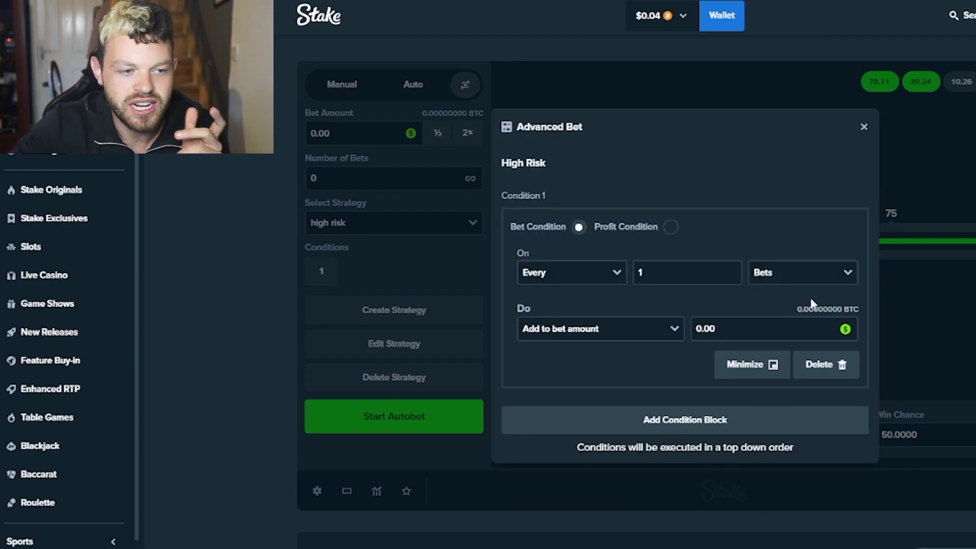
# Make Condition 1 increase the bet 300% after a streak over 2 losses, and add a second condition
pyautogui.click(562, 269)
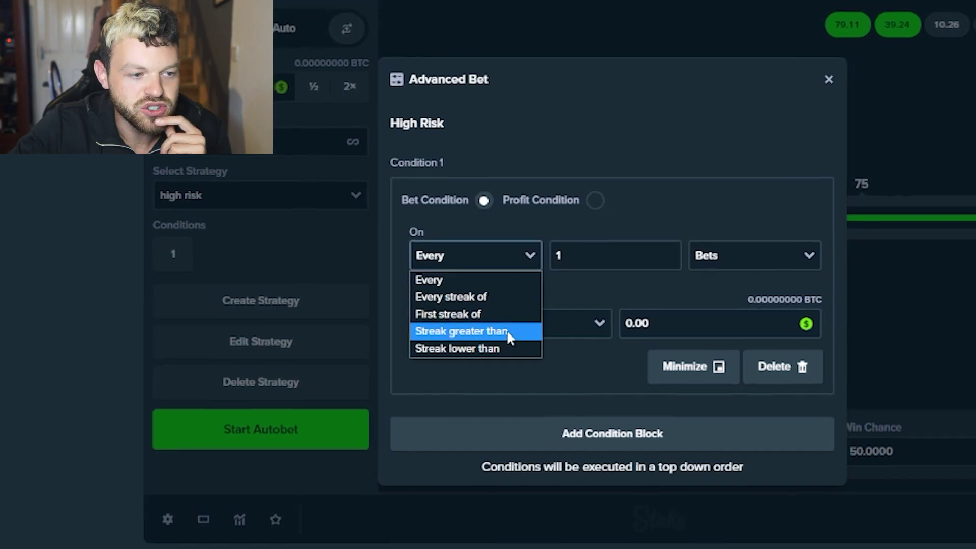
pyautogui.click(508, 331)
pyautogui.doubleClick(620, 265)
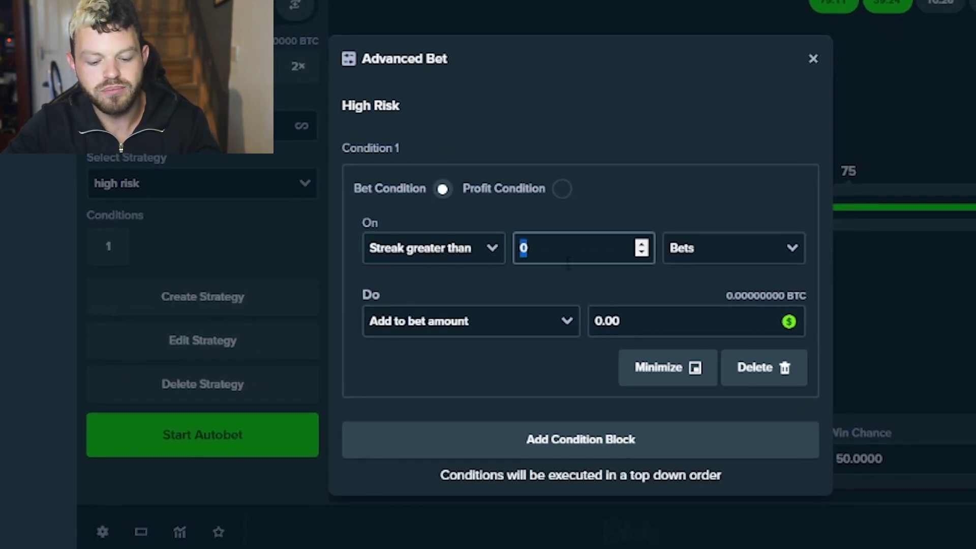
pyautogui.click(739, 250)
pyautogui.click(717, 293)
pyautogui.click(470, 328)
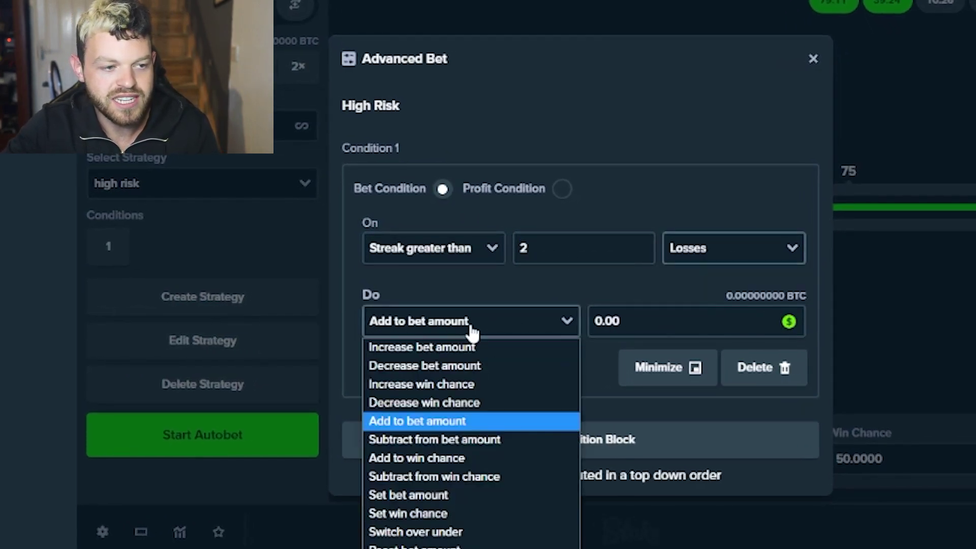
pyautogui.click(447, 347)
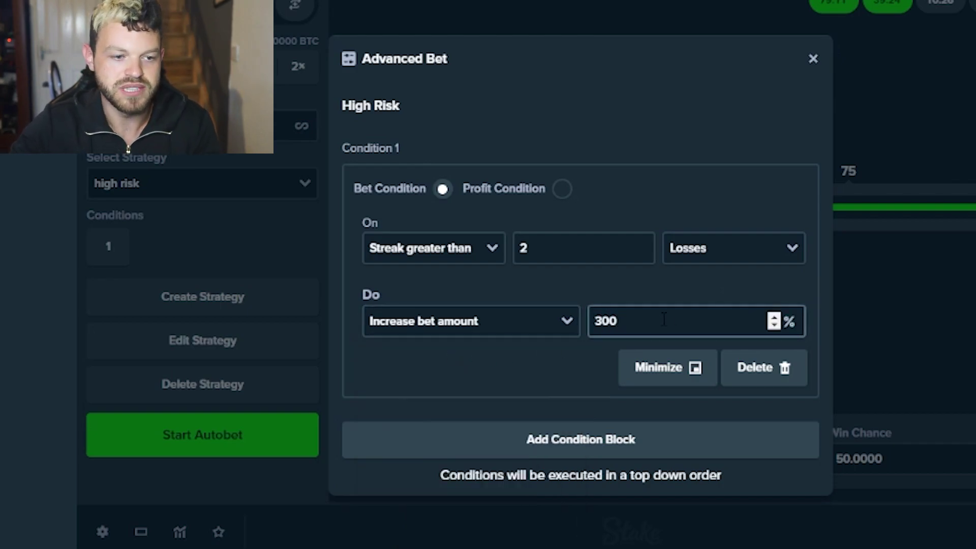
pyautogui.click(610, 450)
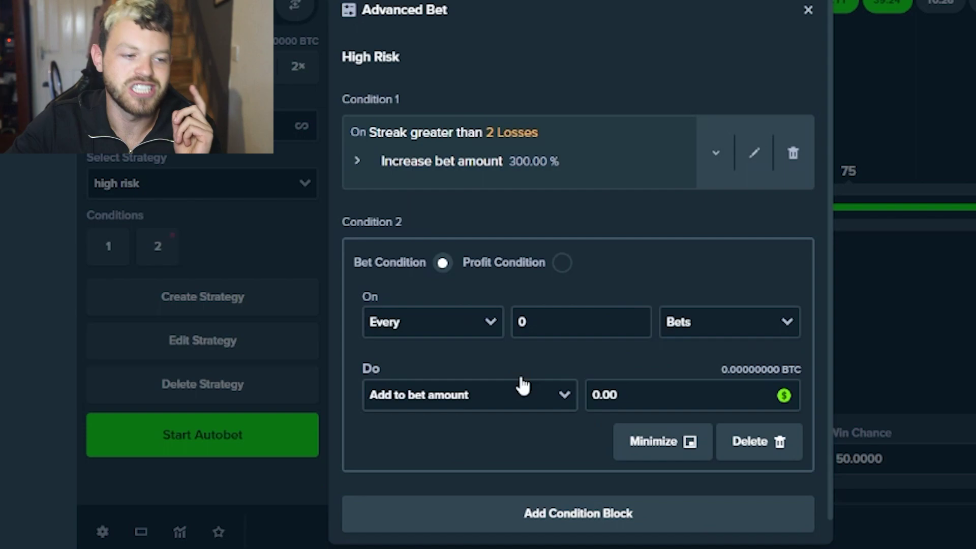
# Set Condition 2 to increase the bet amount 100% on a streak greater than 3 losses
pyautogui.click(460, 325)
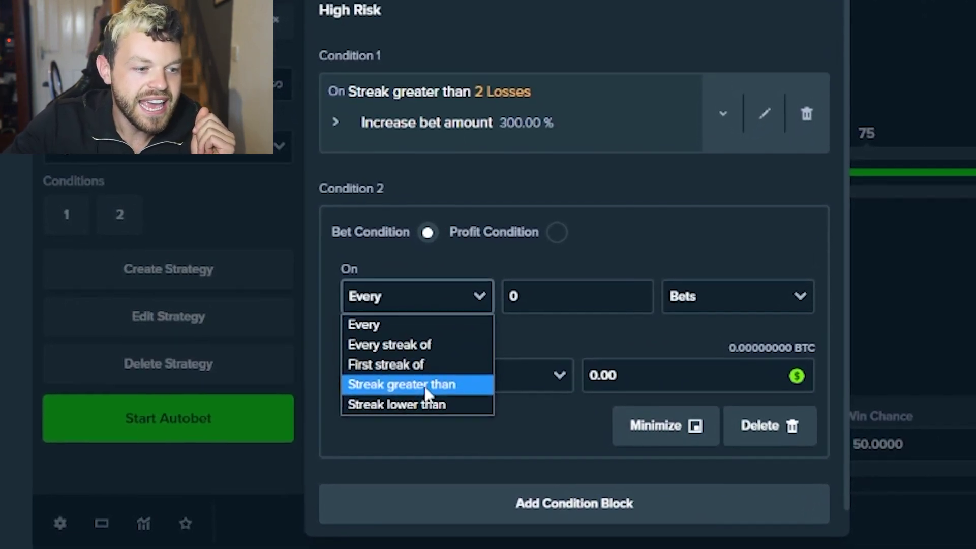
pyautogui.click(425, 386)
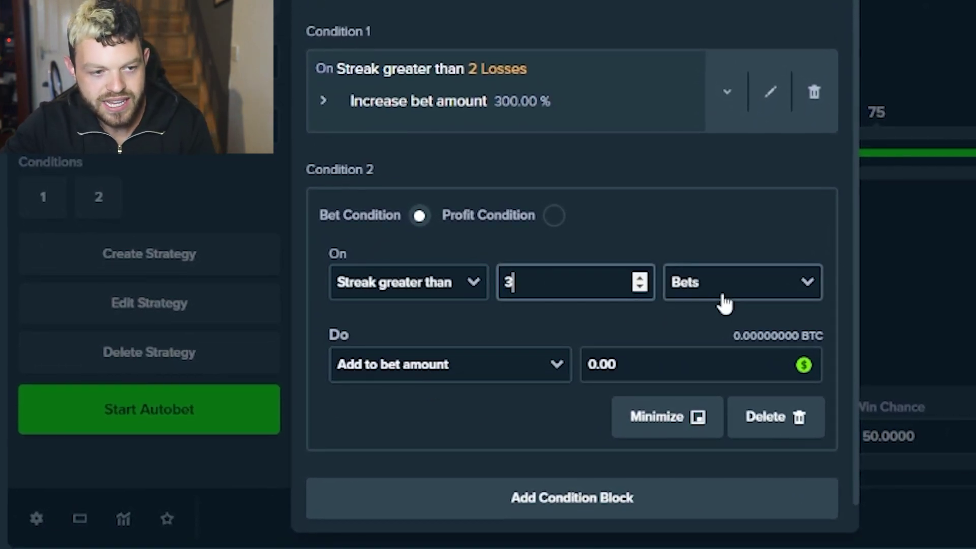
pyautogui.click(724, 303)
pyautogui.click(719, 329)
pyautogui.click(433, 368)
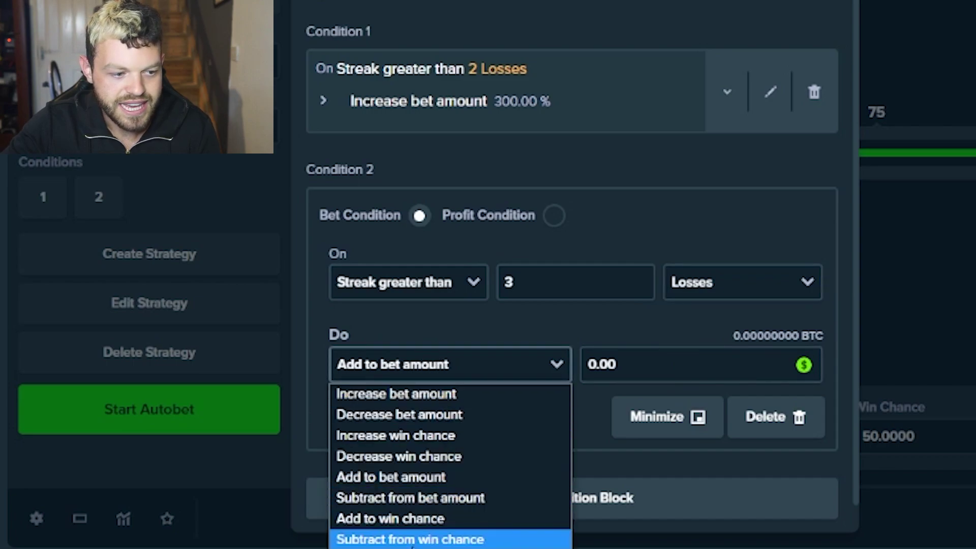
pyautogui.click(539, 395)
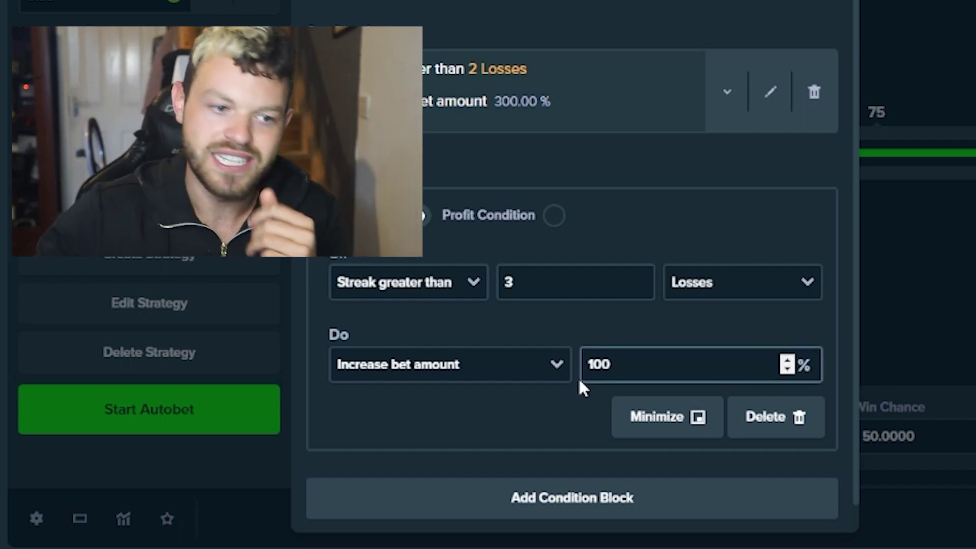
# Add a third condition block, then bring up the account registration form
pyautogui.scroll(-1, 616, 198)
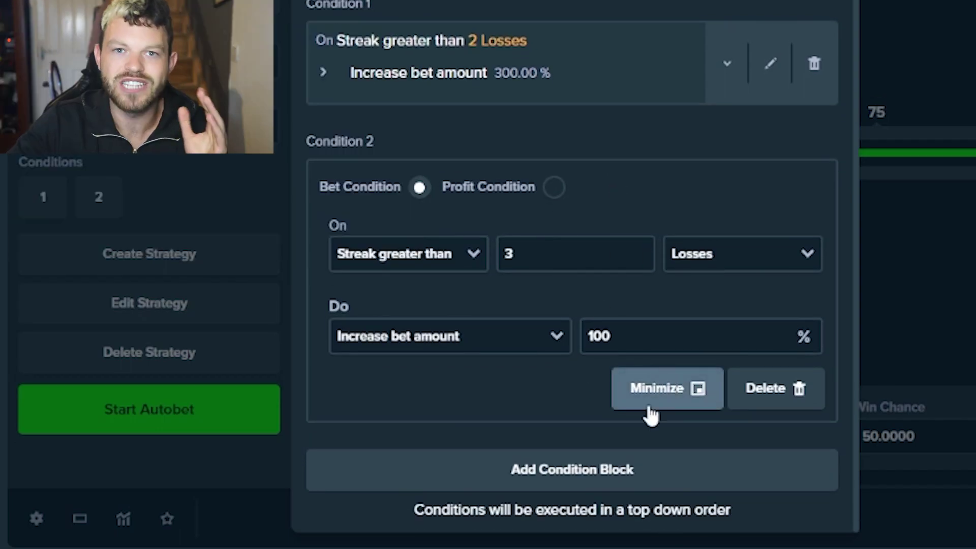
pyautogui.click(560, 474)
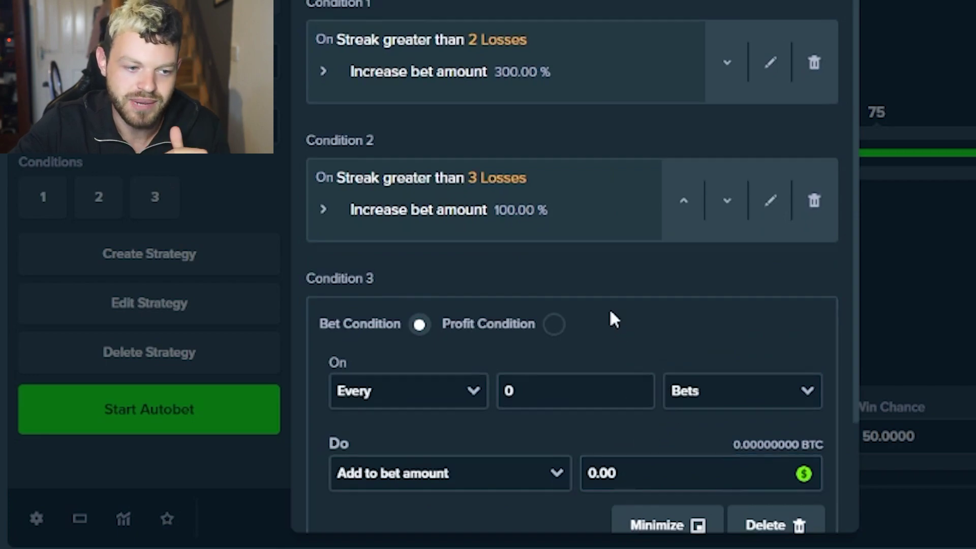
pyautogui.scroll(-3, 610, 318)
pyautogui.click(449, 264)
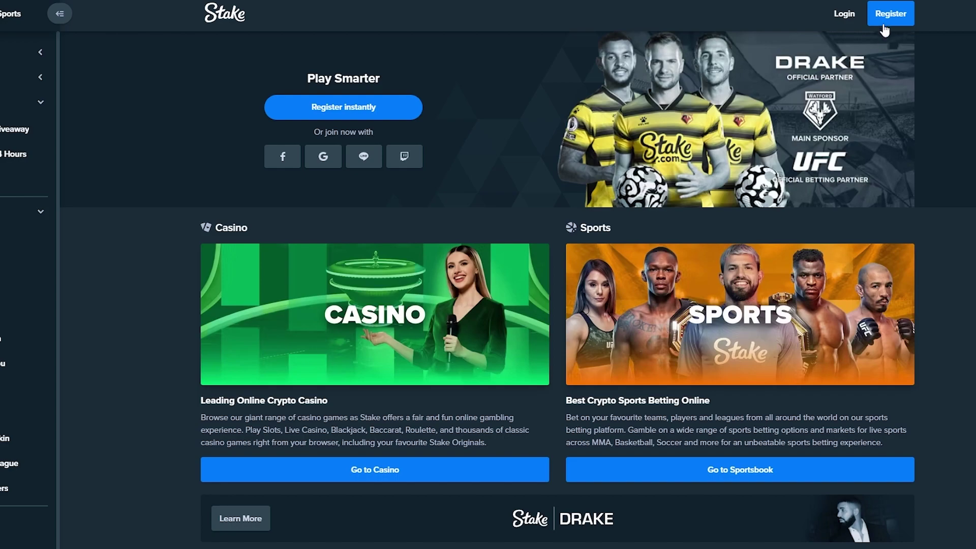
pyautogui.click(884, 23)
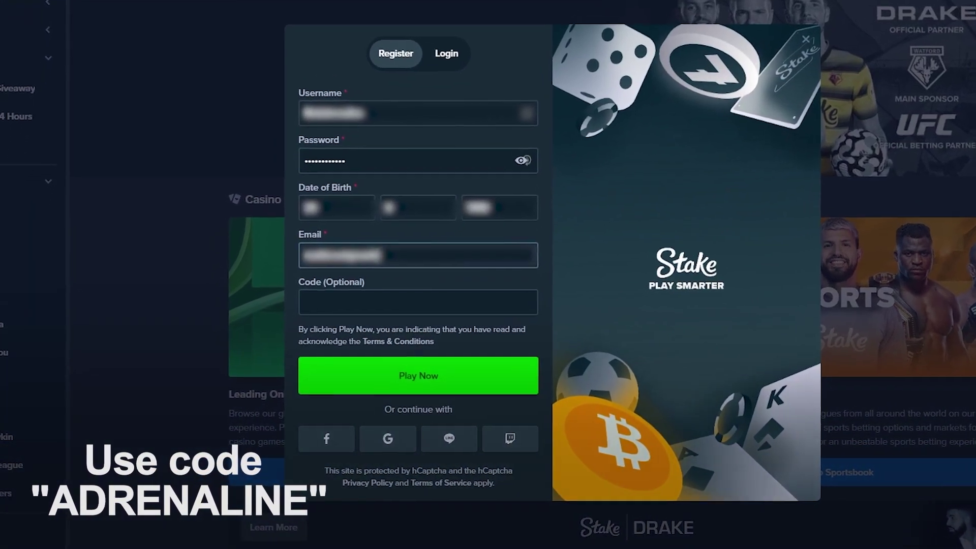
# Enter a username in the registration form, then claim the $0.18 rakeback from account settings
pyautogui.write('ADRENALINE')
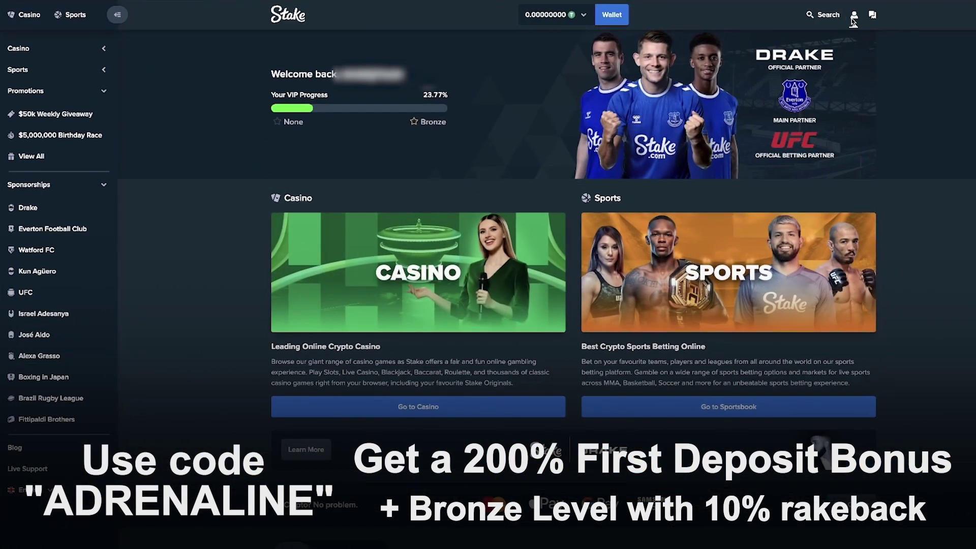
pyautogui.click(853, 15)
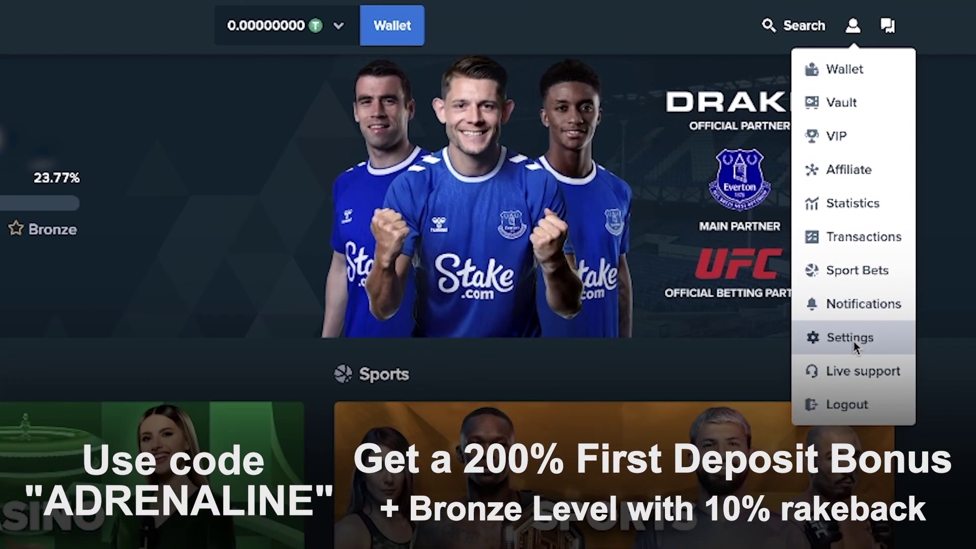
pyautogui.click(838, 198)
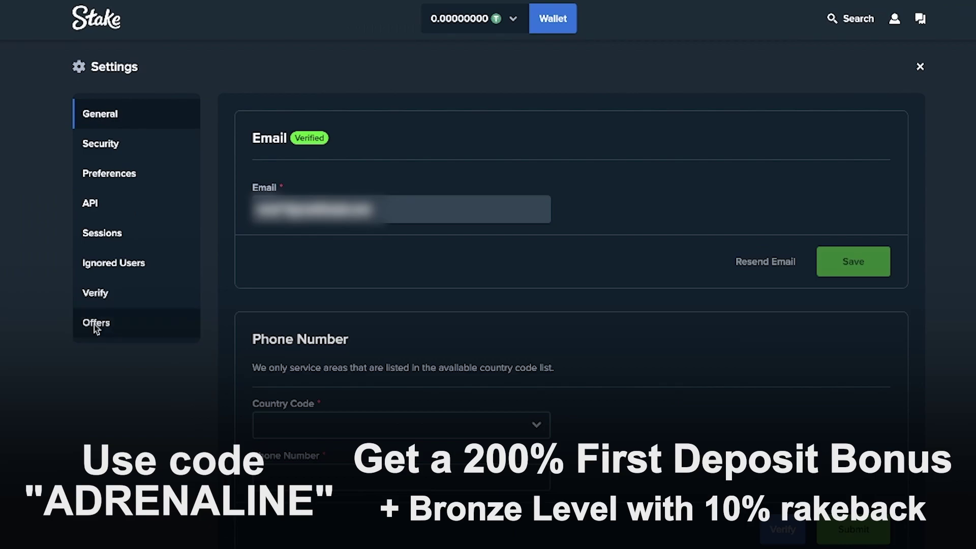
pyautogui.click(96, 328)
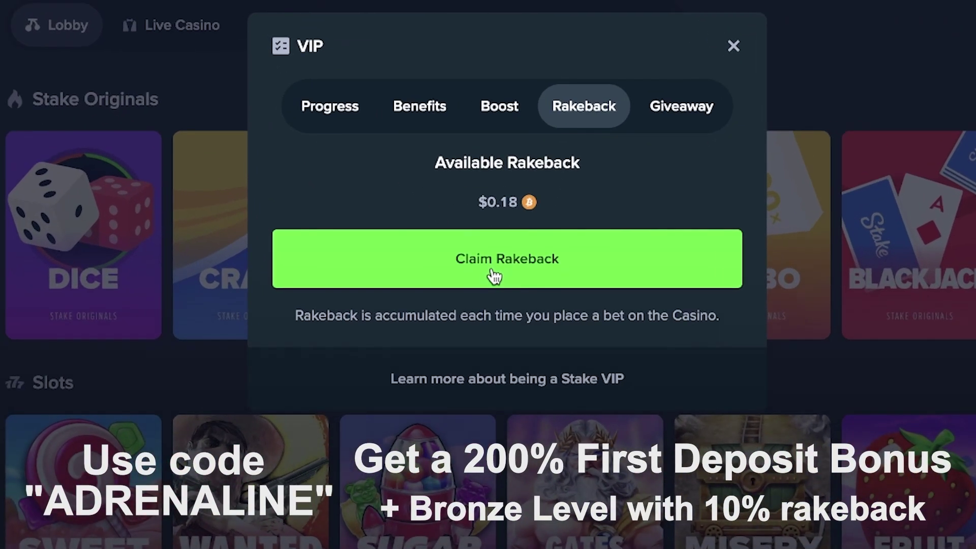
pyautogui.click(493, 273)
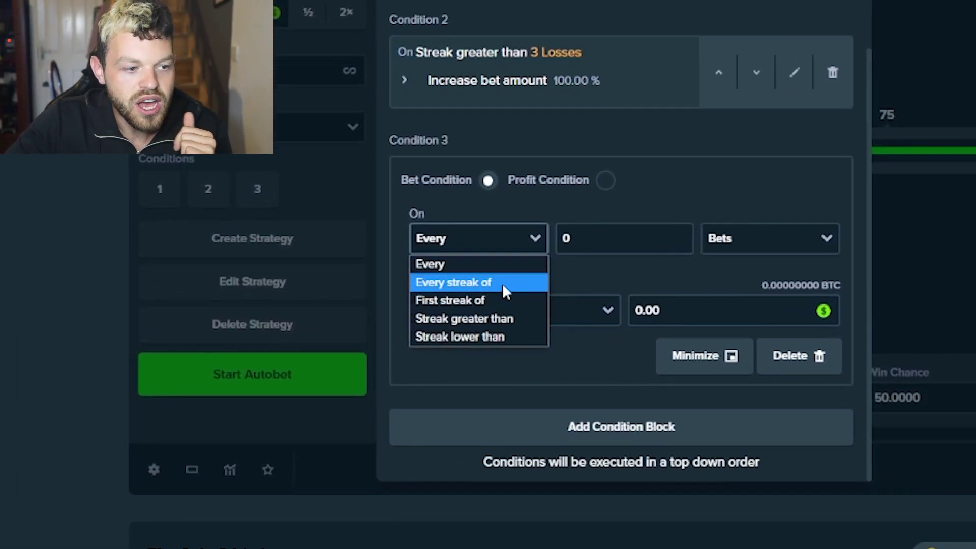
# Set Condition 3 to reset the bet amount on every 1 win
pyautogui.click(526, 283)
pyautogui.doubleClick(614, 260)
pyautogui.write('1')
pyautogui.click(728, 248)
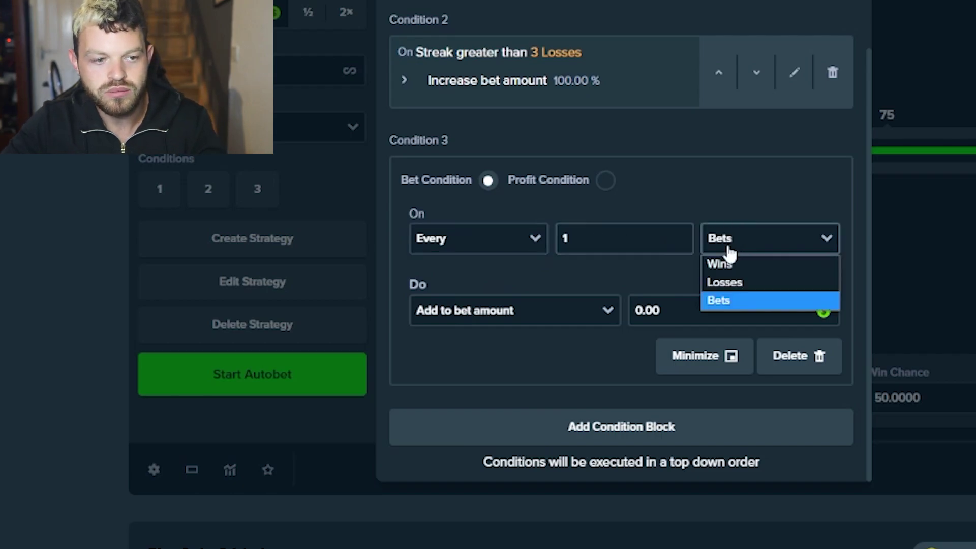
pyautogui.click(739, 264)
pyautogui.click(551, 308)
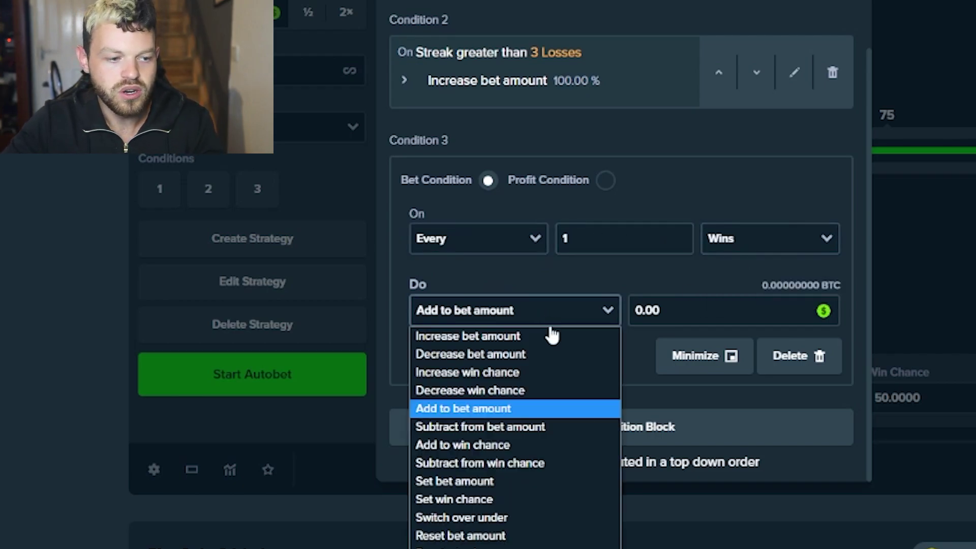
pyautogui.click(493, 534)
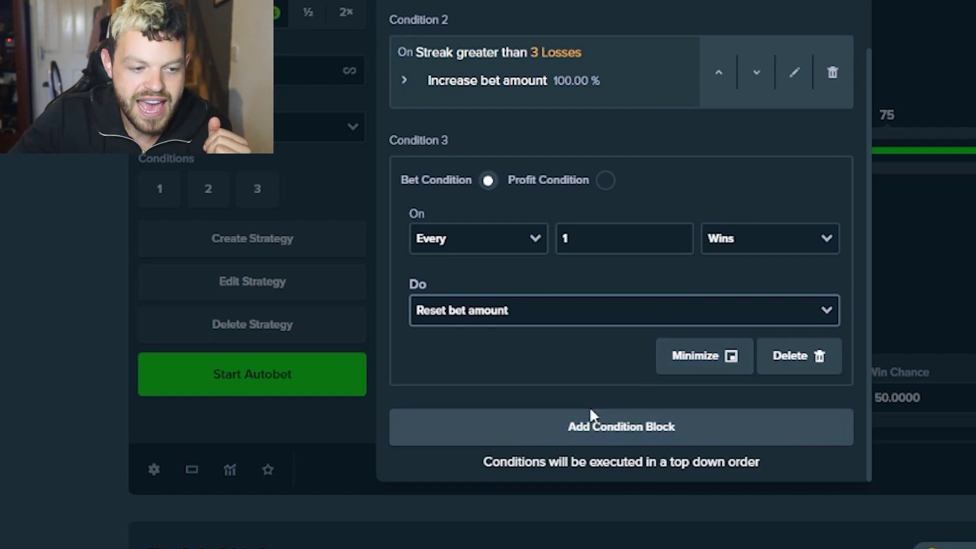
# Add Condition 4 that switches over/under on every 1 bet
pyautogui.click(632, 428)
pyautogui.click(515, 349)
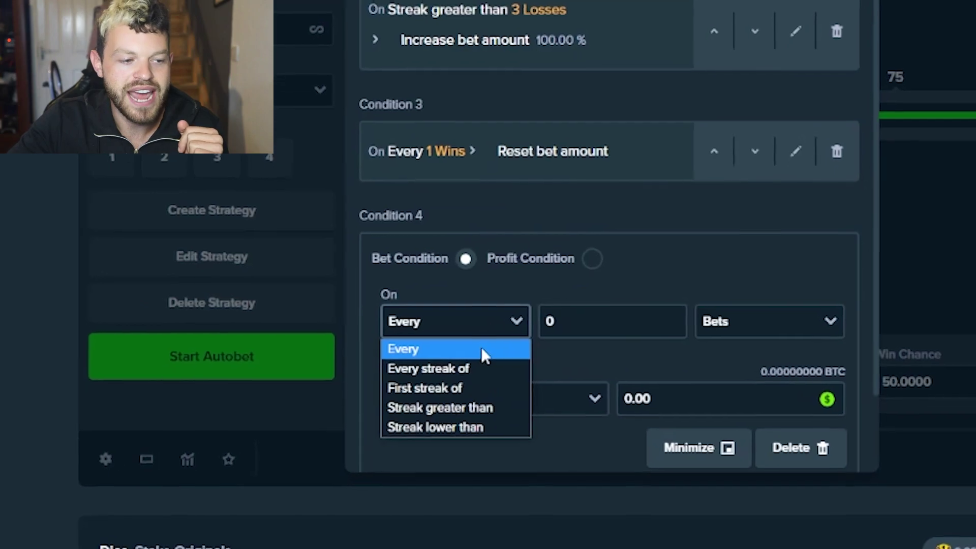
pyautogui.click(504, 367)
pyautogui.doubleClick(589, 345)
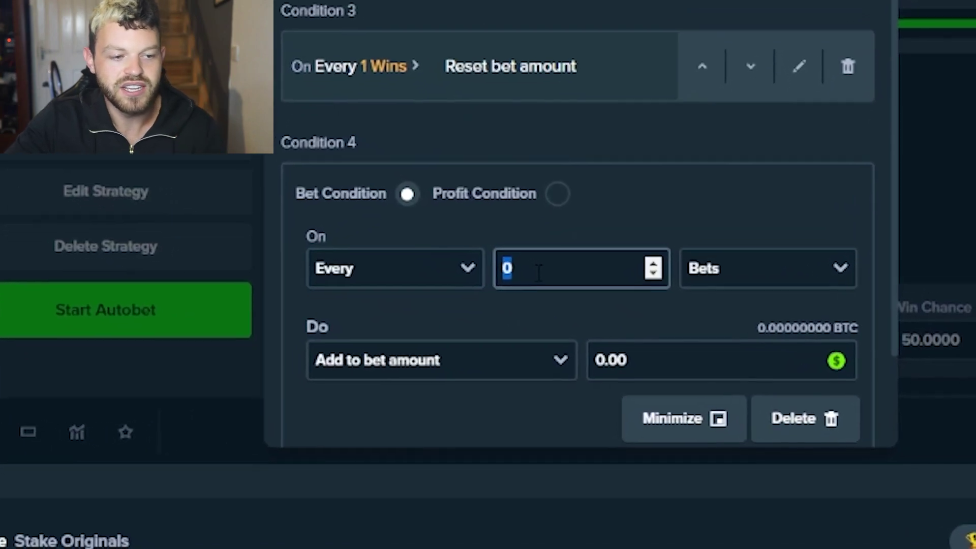
pyautogui.write('1')
pyautogui.click(774, 252)
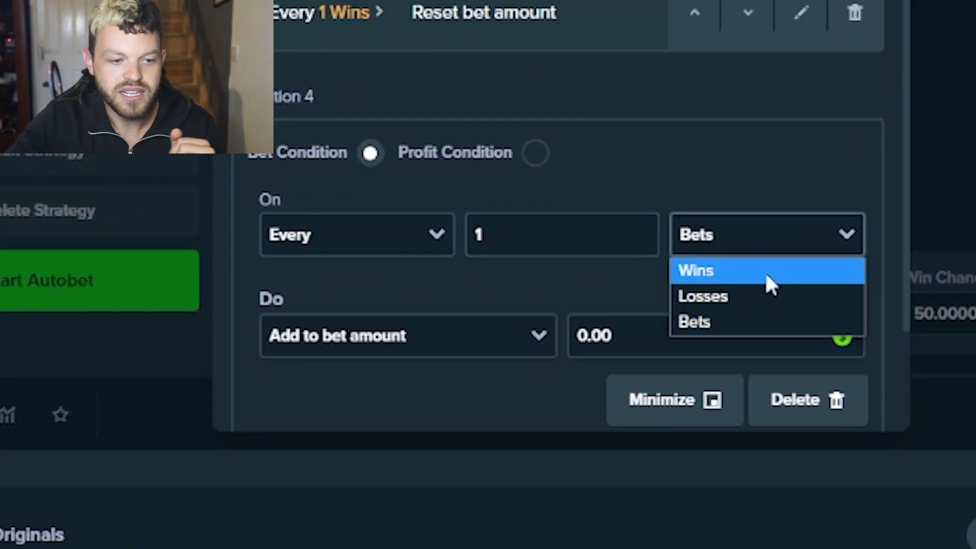
pyautogui.click(749, 322)
pyautogui.click(458, 335)
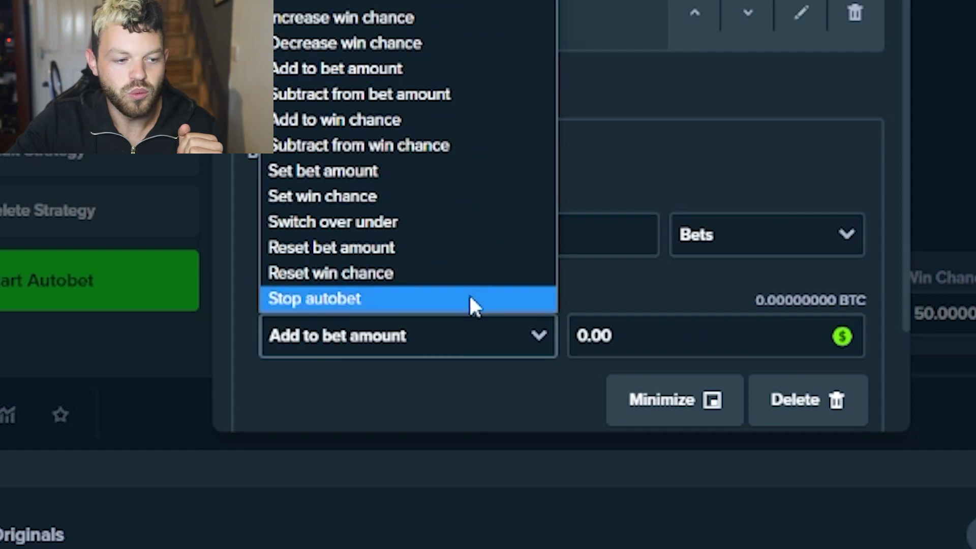
pyautogui.click(419, 229)
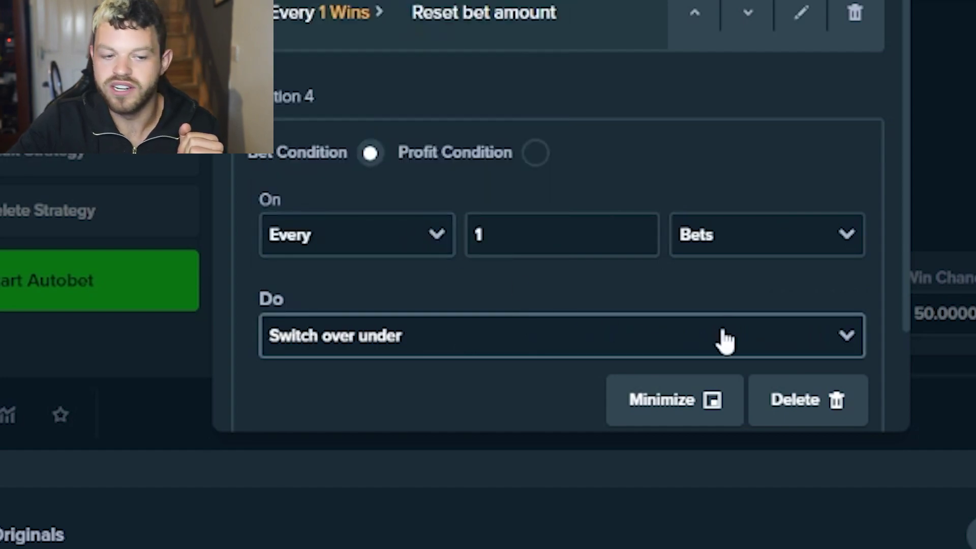
pyautogui.scroll(-3, 725, 341)
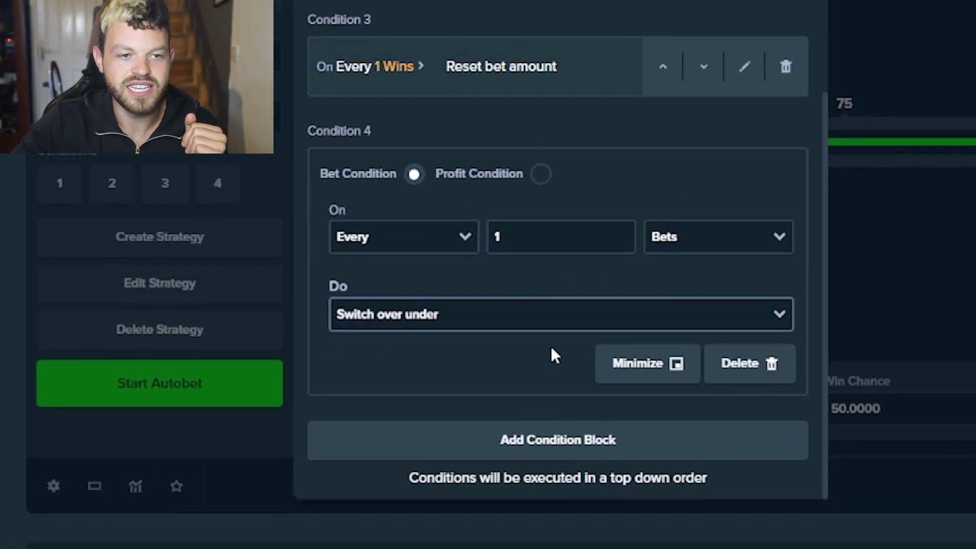
pyautogui.scroll(5, 554, 354)
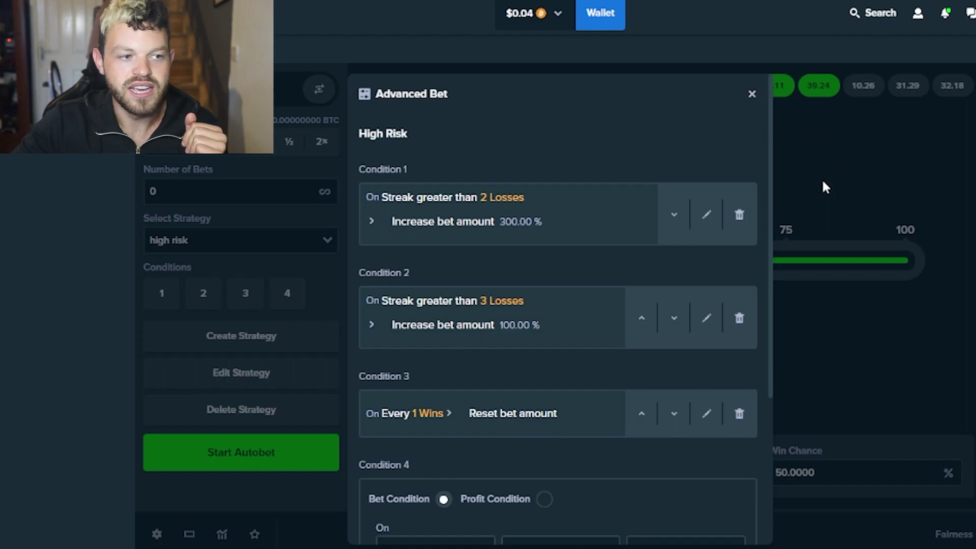
# Close the strategy editor and move the dice target to roll under 34
pyautogui.click(790, 159)
pyautogui.moveTo(665, 263); pyautogui.dragTo(585, 262)
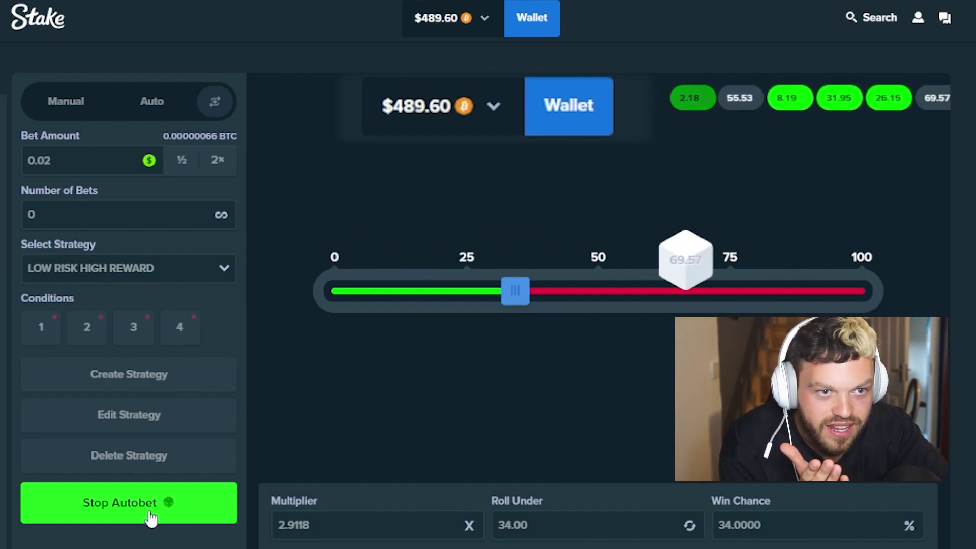
# Stop the autobet, rerun it with the strategy, then stop it at a $1,154.76 balance
pyautogui.click(154, 502)
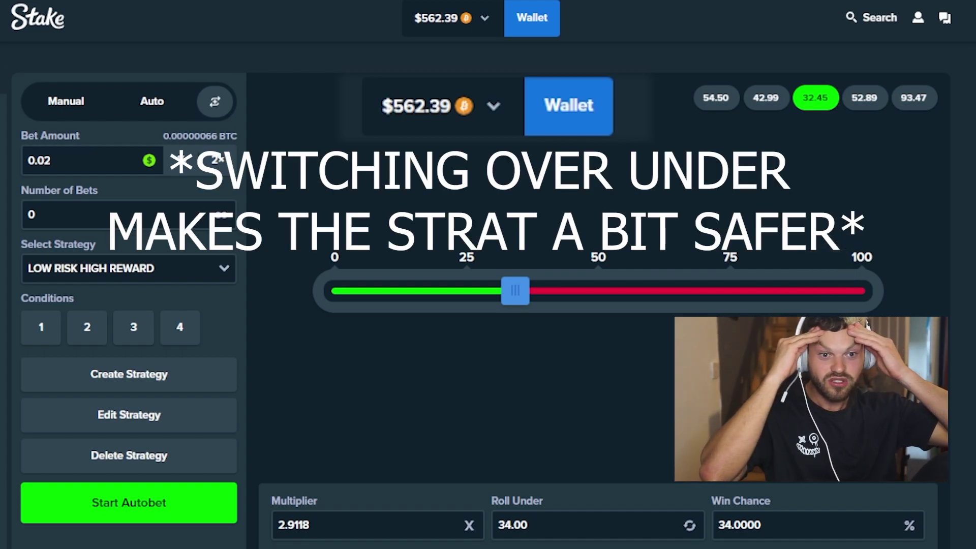
pyautogui.click(15, 544)
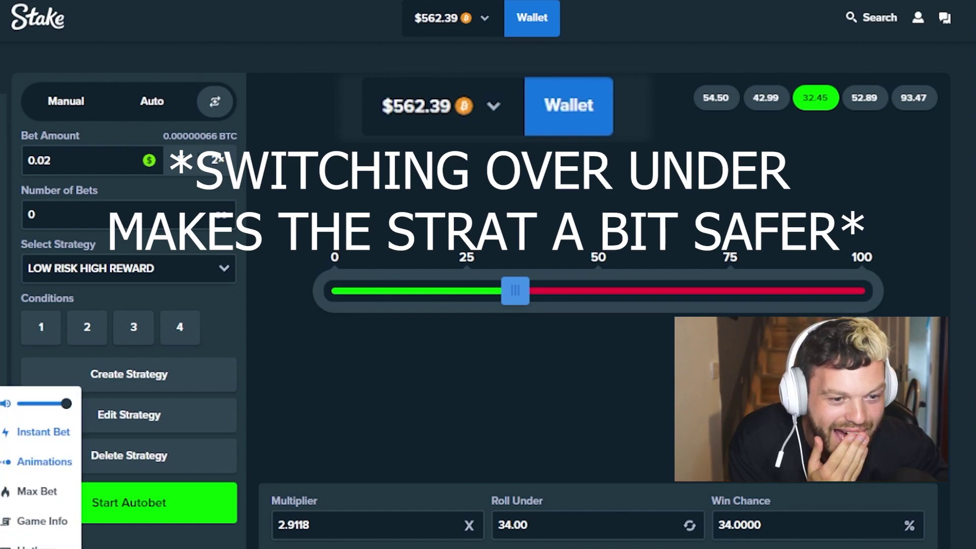
pyautogui.click(152, 514)
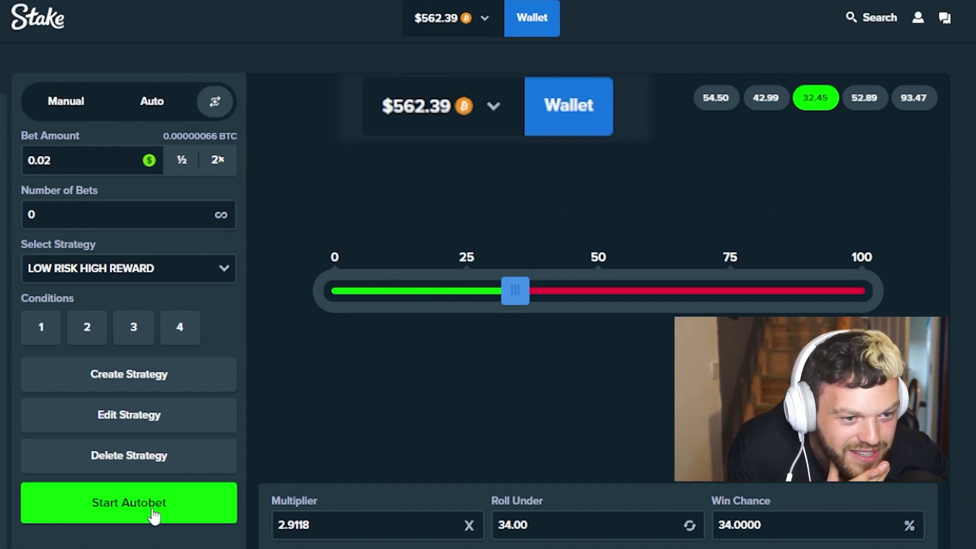
pyautogui.click(153, 513)
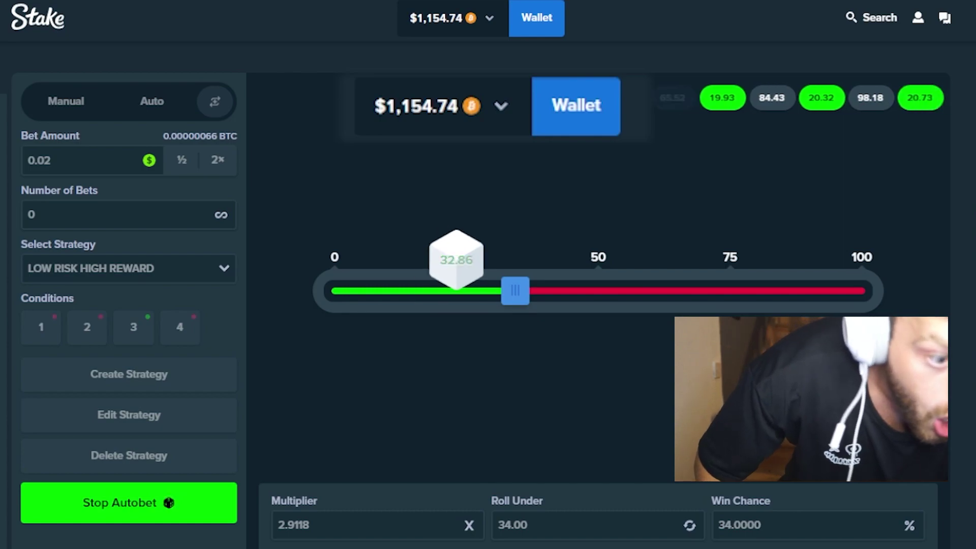
pyautogui.click(167, 505)
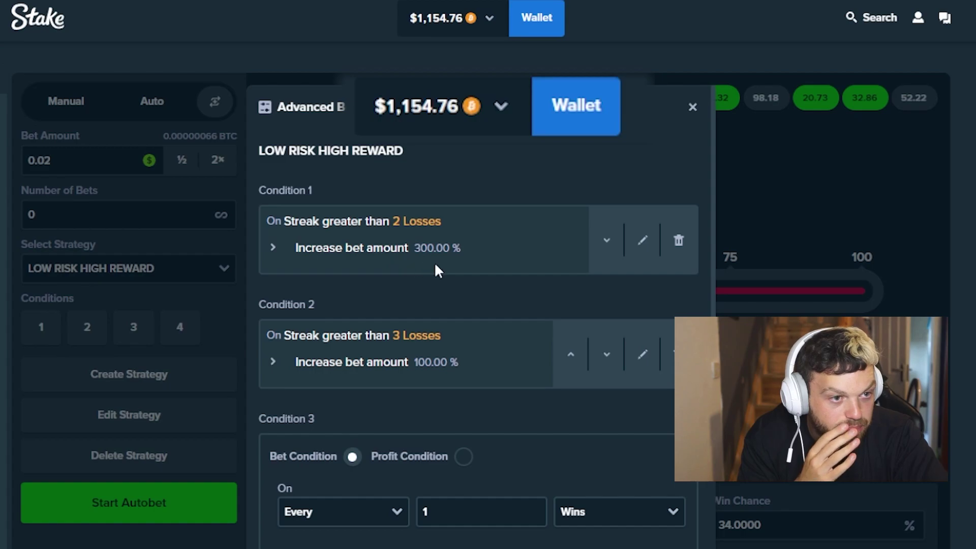
# Open the Vault dialog on its Deposit tab from the account menu
pyautogui.scroll(-4, 446, 264)
pyautogui.scroll(3, 432, 267)
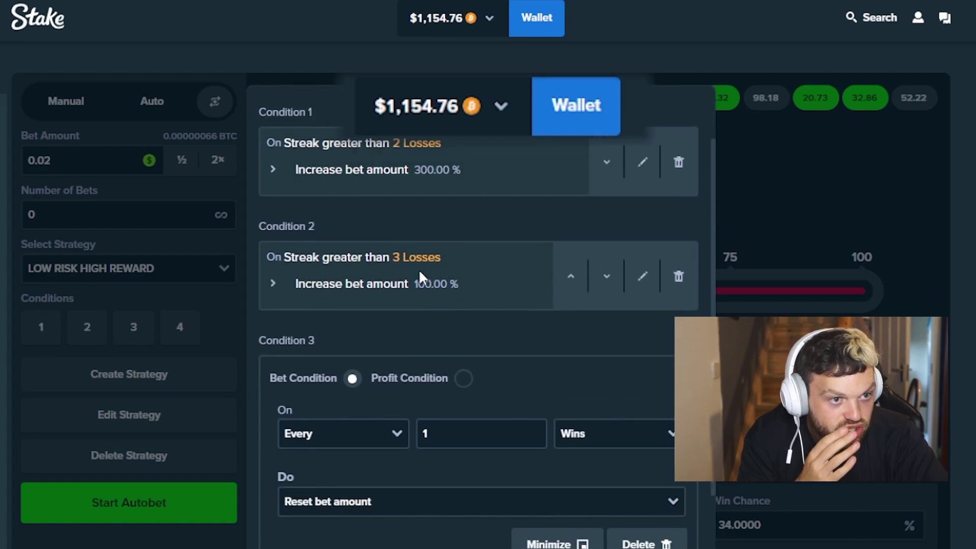
pyautogui.scroll(-3, 440, 279)
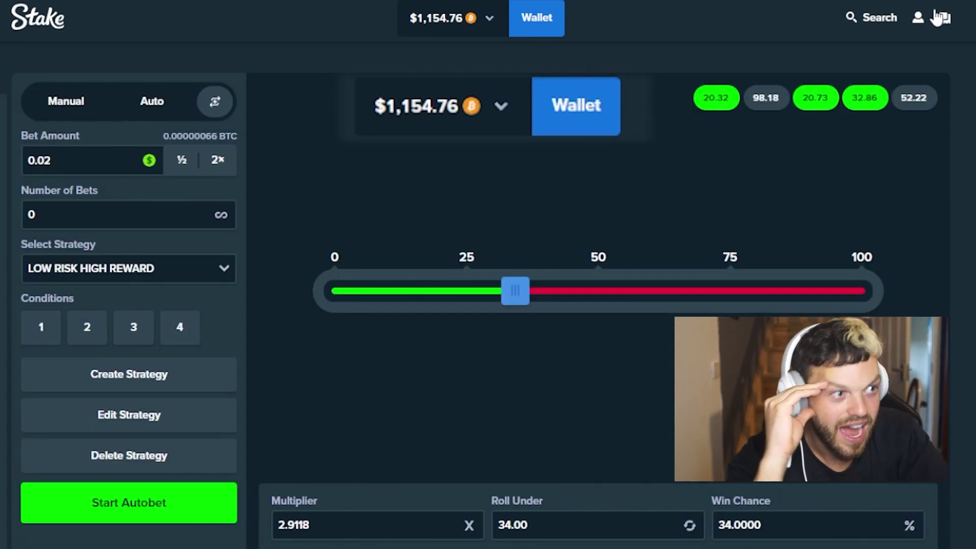
pyautogui.click(917, 18)
pyautogui.click(898, 89)
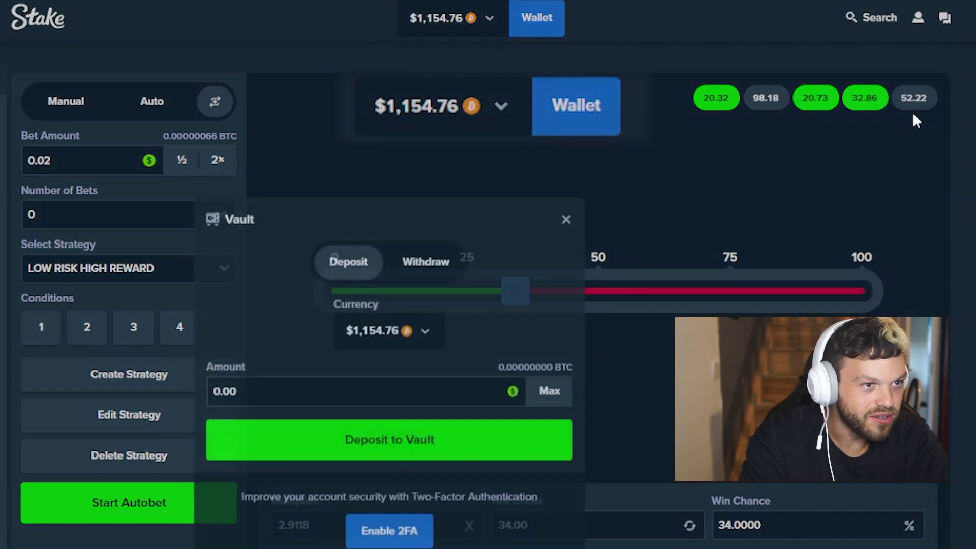